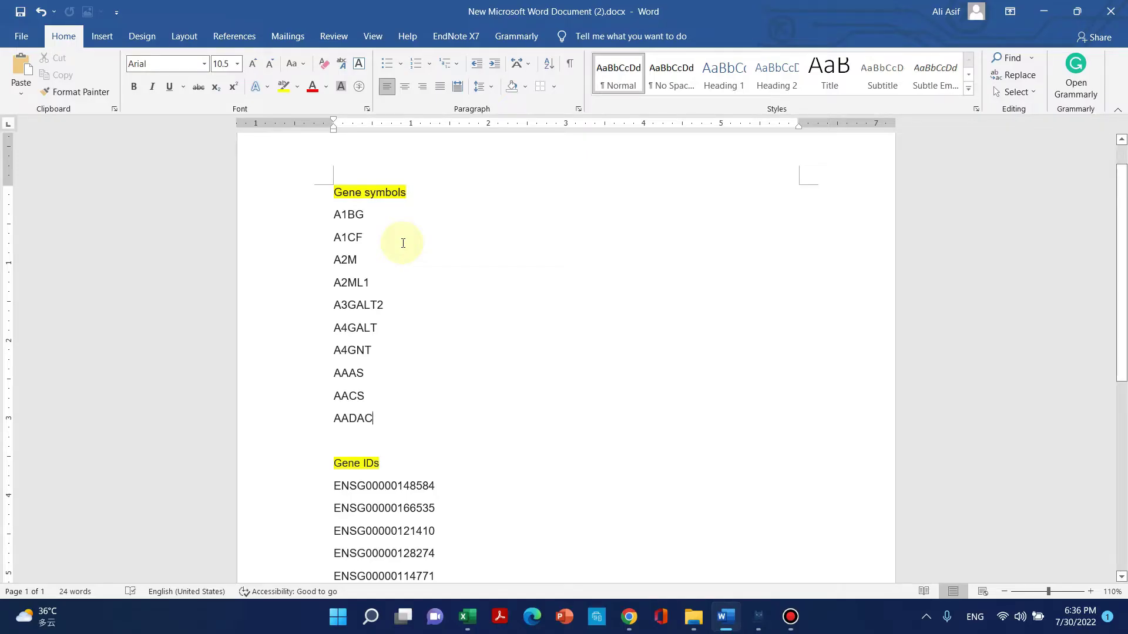
# Search Google for 'ensembl', open the Ensembl genome browser 107 home page, and dismiss the mirror notice.
pyautogui.scroll(-2, 391, 340)
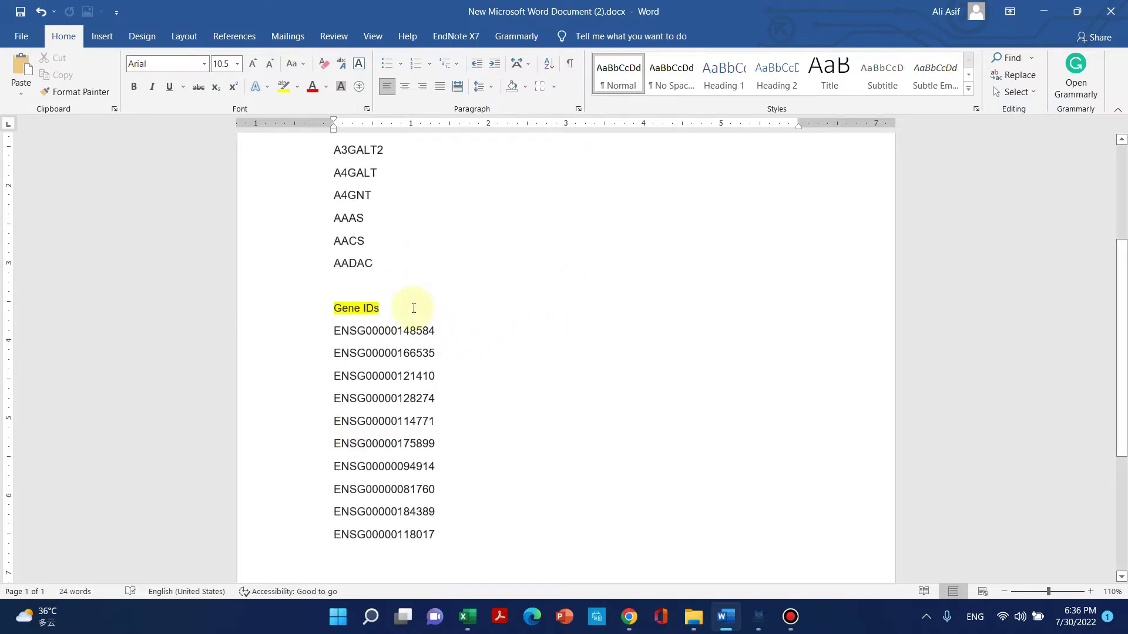
pyautogui.moveTo(383, 345)
pyautogui.scroll(3, 740, 310)
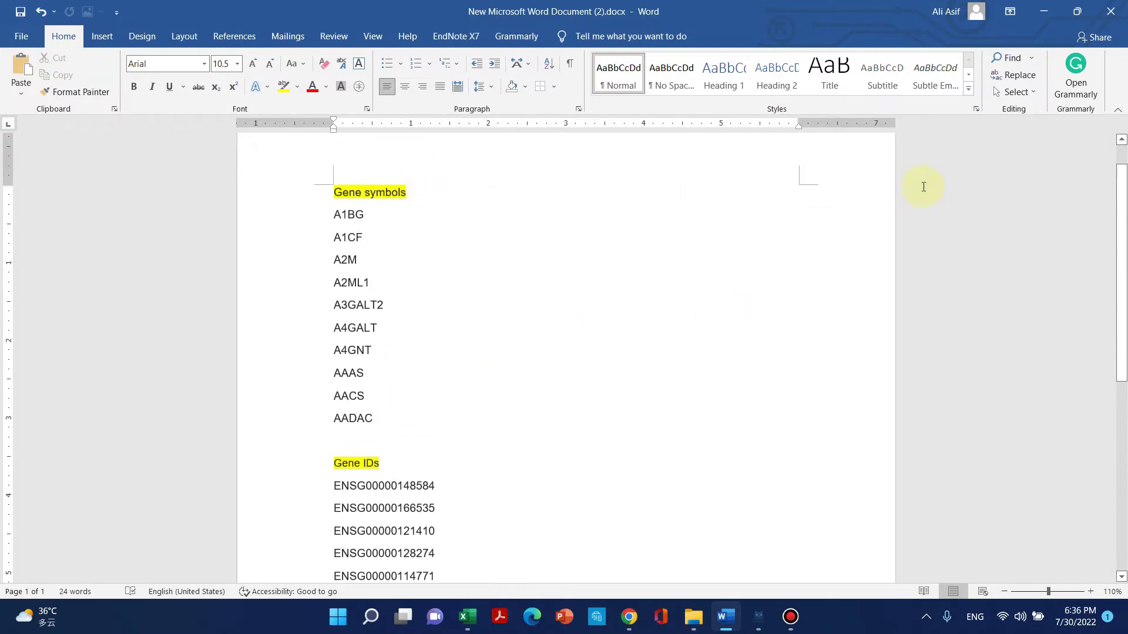
pyautogui.click(1049, 7)
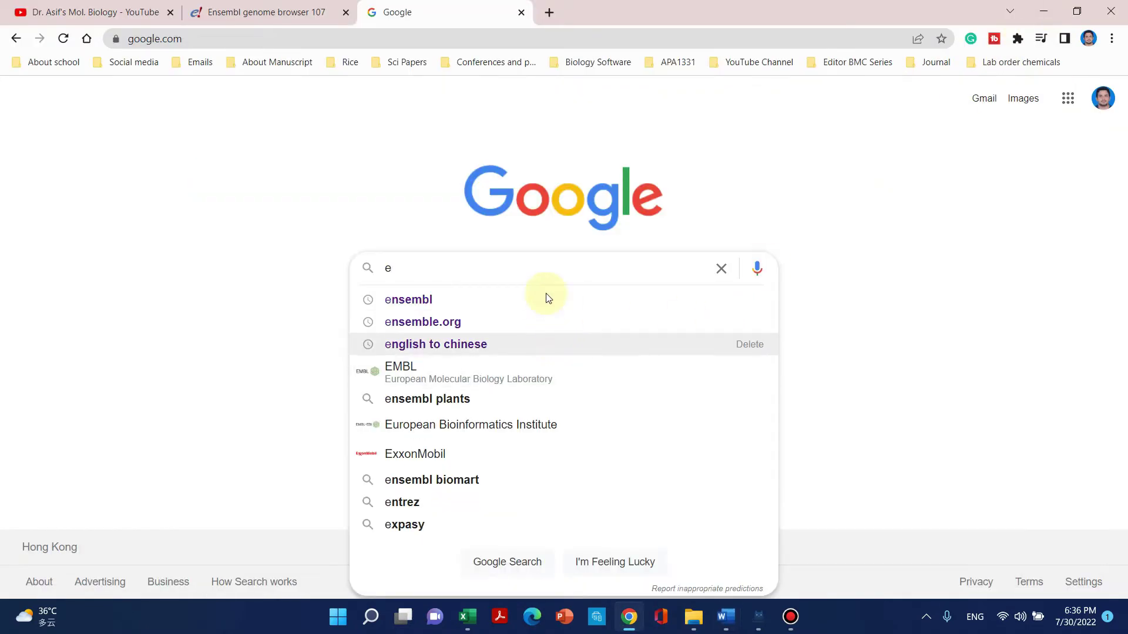
pyautogui.click(484, 301)
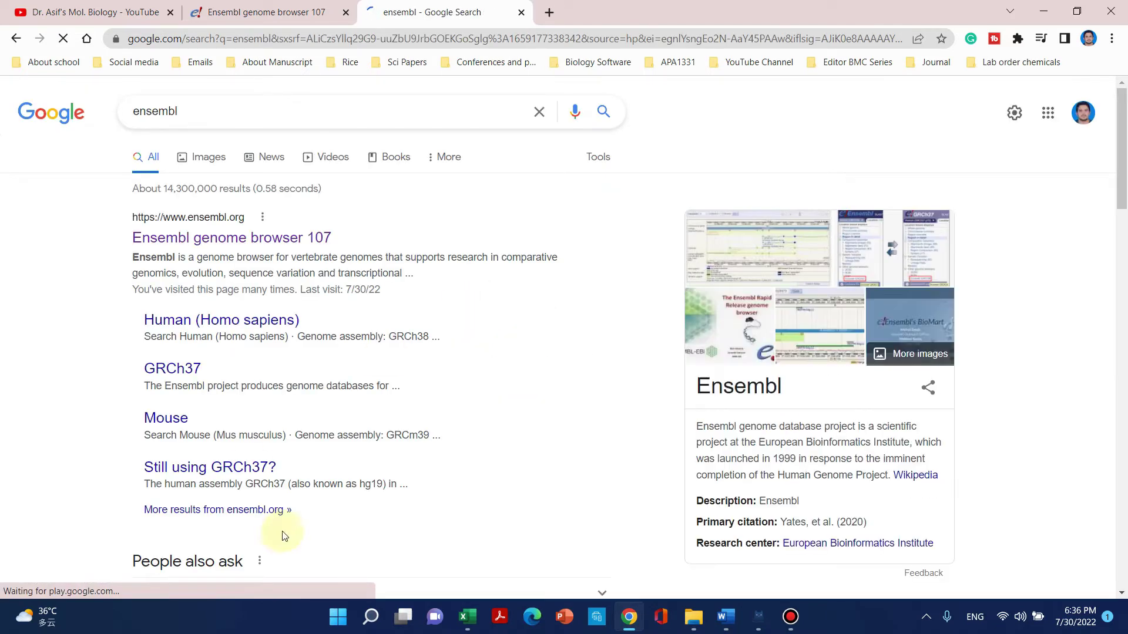
pyautogui.click(192, 242)
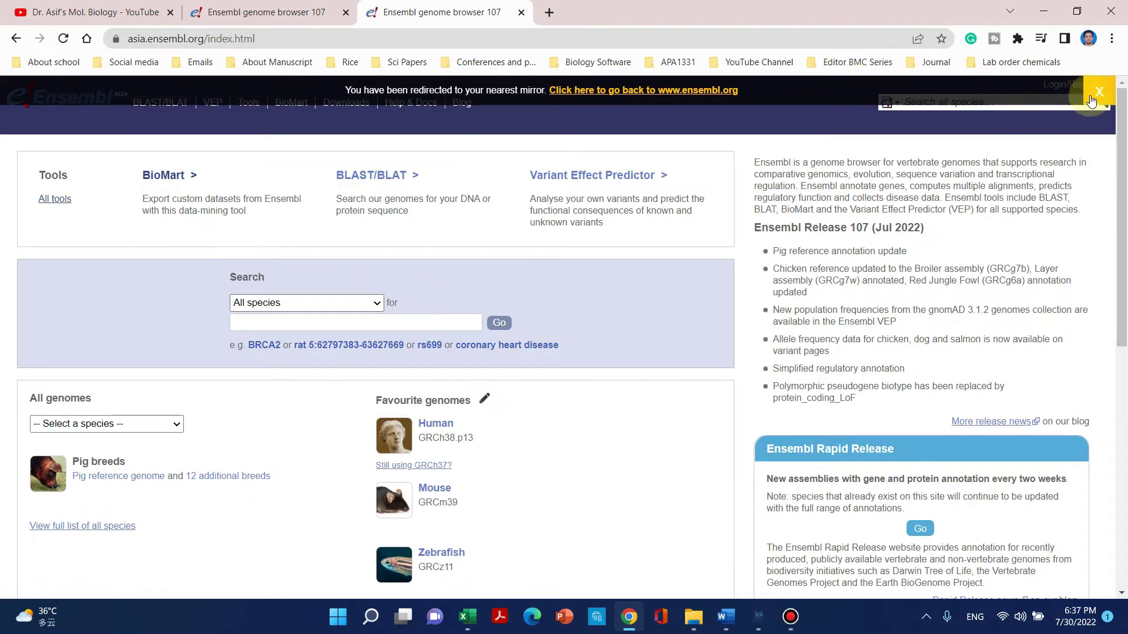
pyautogui.click(1098, 92)
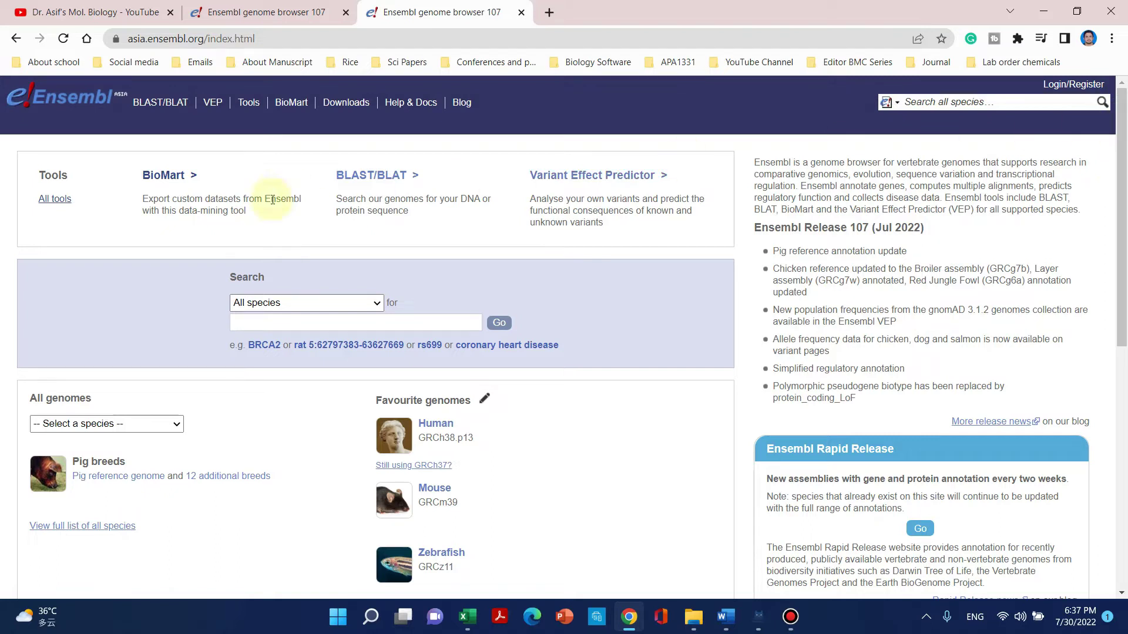
# Start a new BioMart query on the Ensembl Genes 107 database.
pyautogui.click(295, 107)
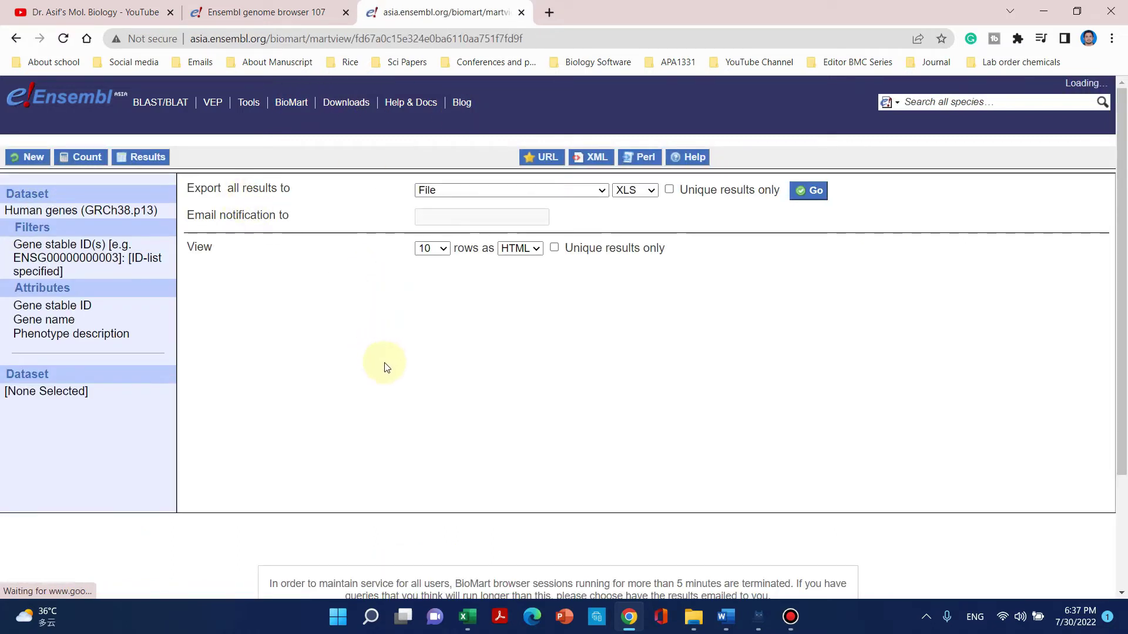
pyautogui.click(29, 157)
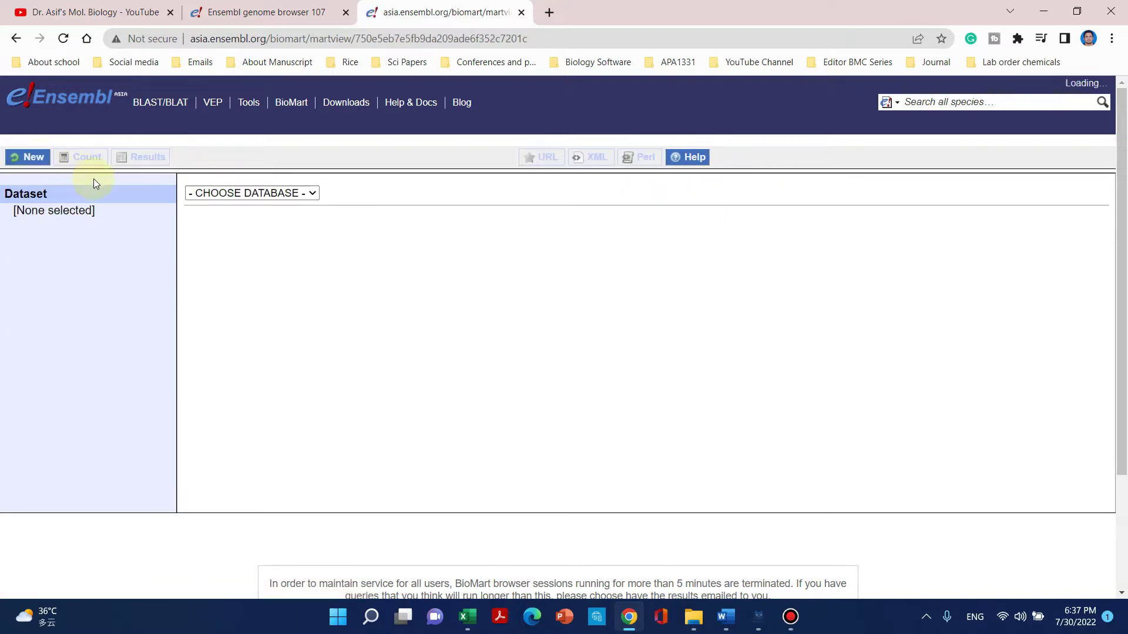
pyautogui.click(311, 194)
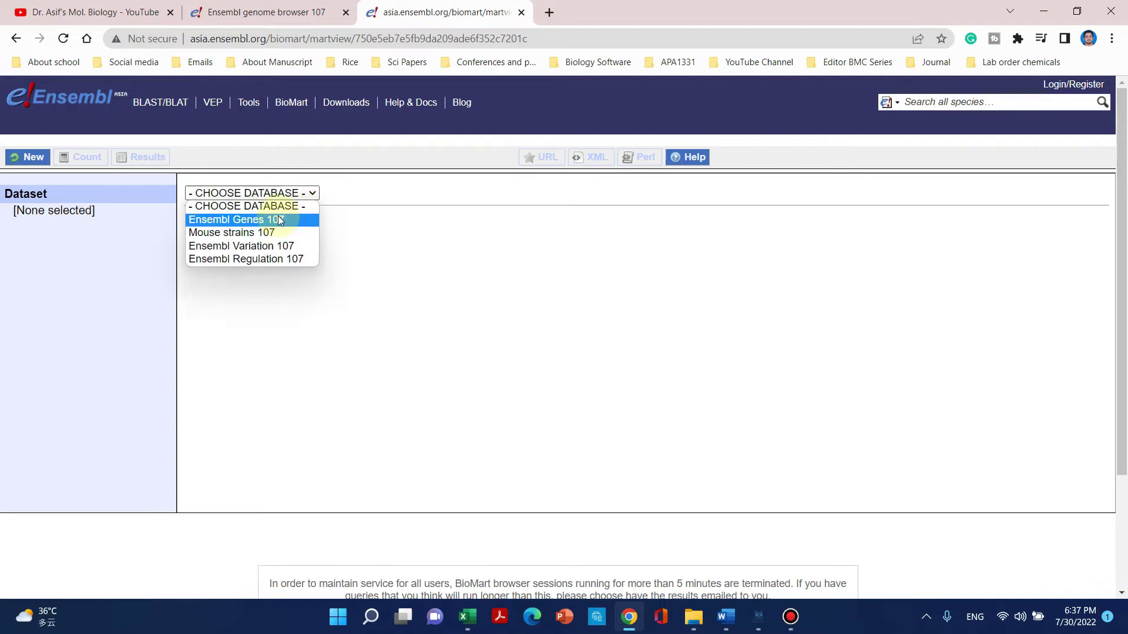
pyautogui.click(231, 220)
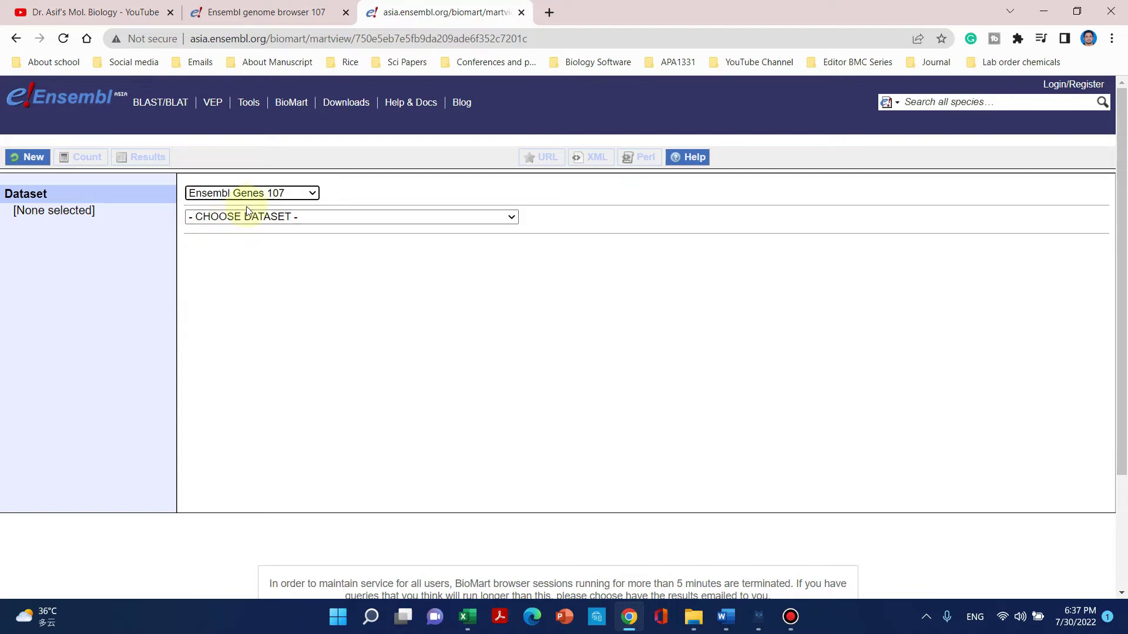
# Choose the Human genes (GRCh38.p13) dataset.
pyautogui.click(300, 219)
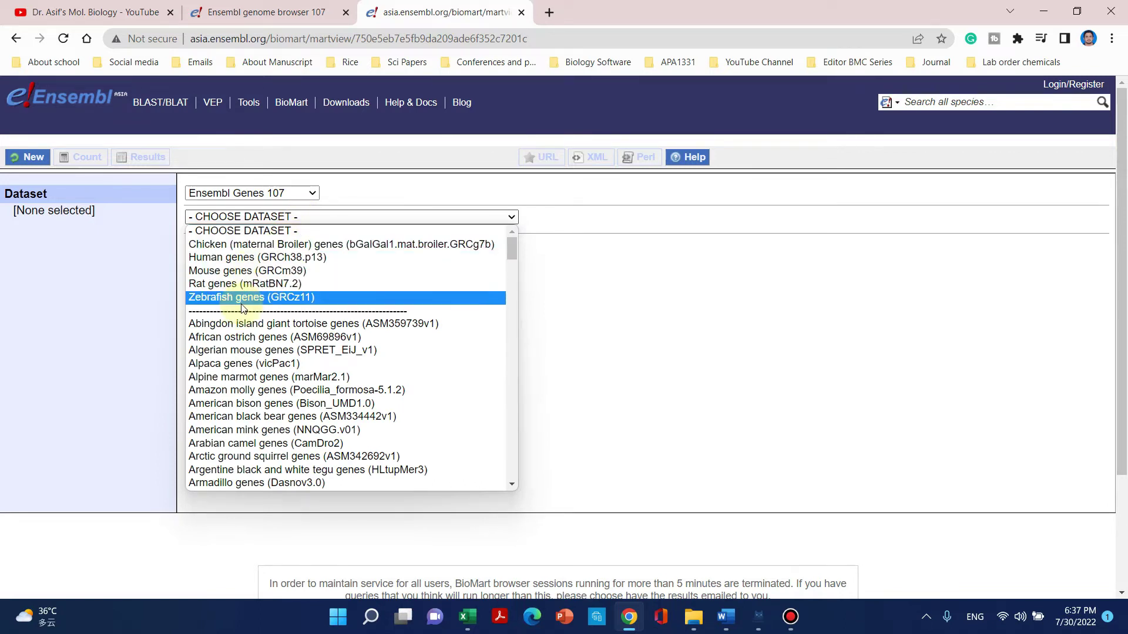
pyautogui.scroll(-20, 264, 352)
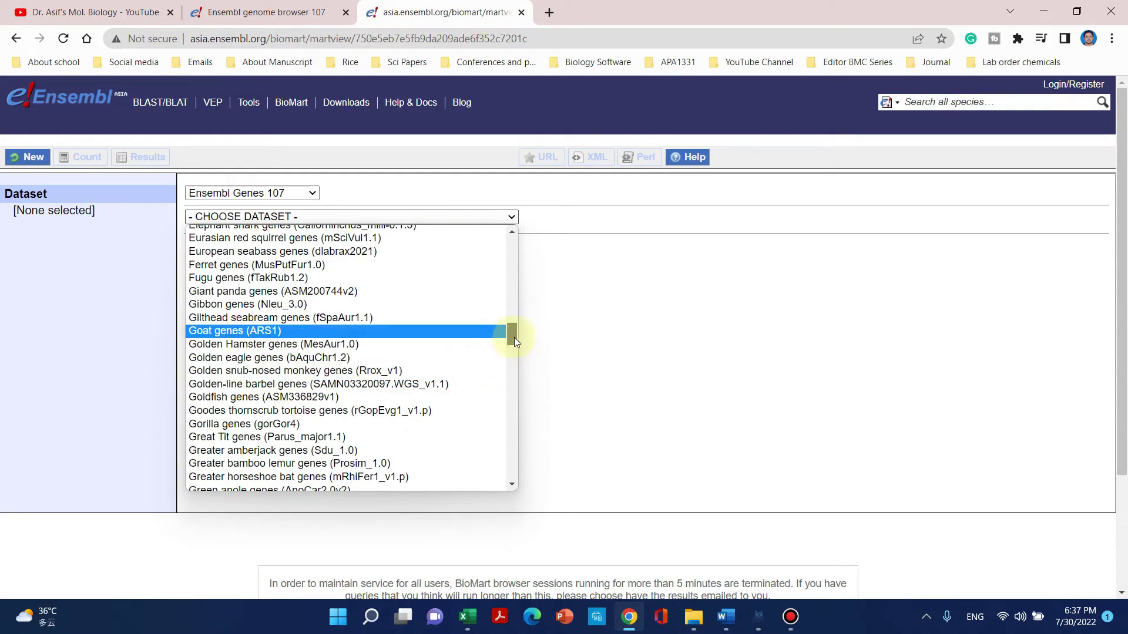
pyautogui.moveTo(514, 337); pyautogui.dragTo(529, 262)
pyautogui.scroll(10, 529, 261)
pyautogui.click(529, 262)
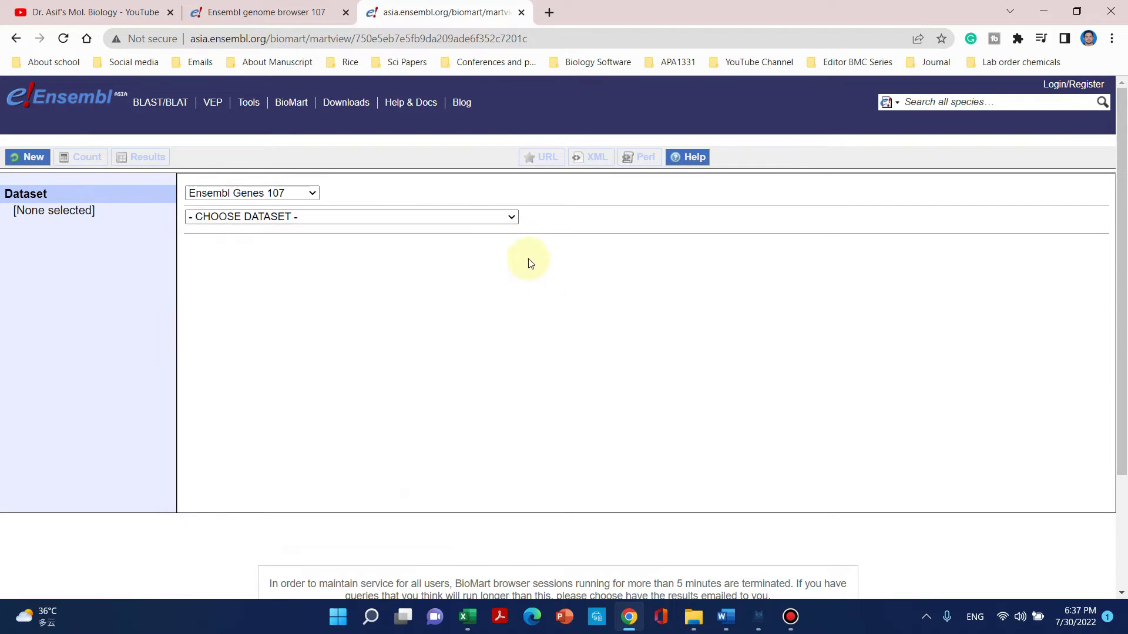
pyautogui.click(272, 217)
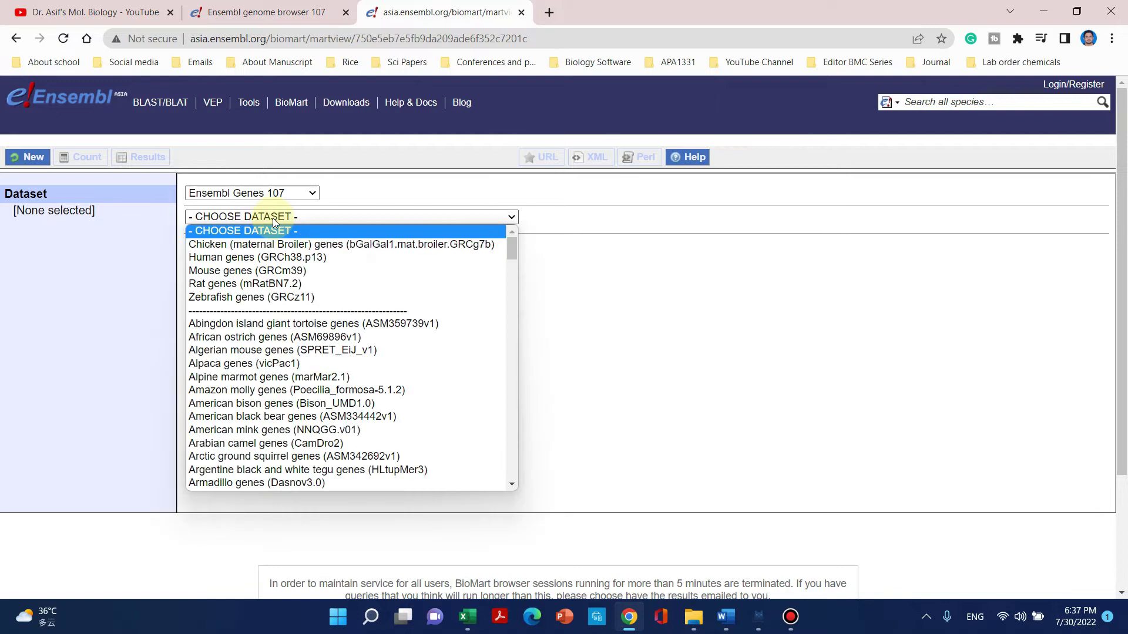
pyautogui.click(261, 259)
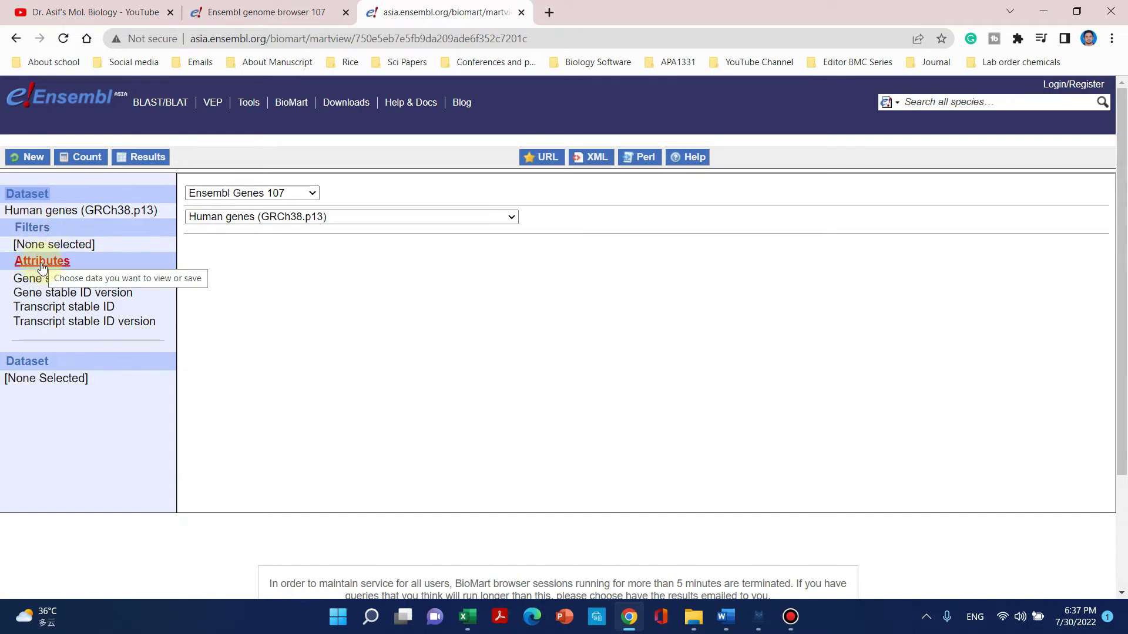
# Show the query Filters and expand the GENE filter group.
pyautogui.click(34, 233)
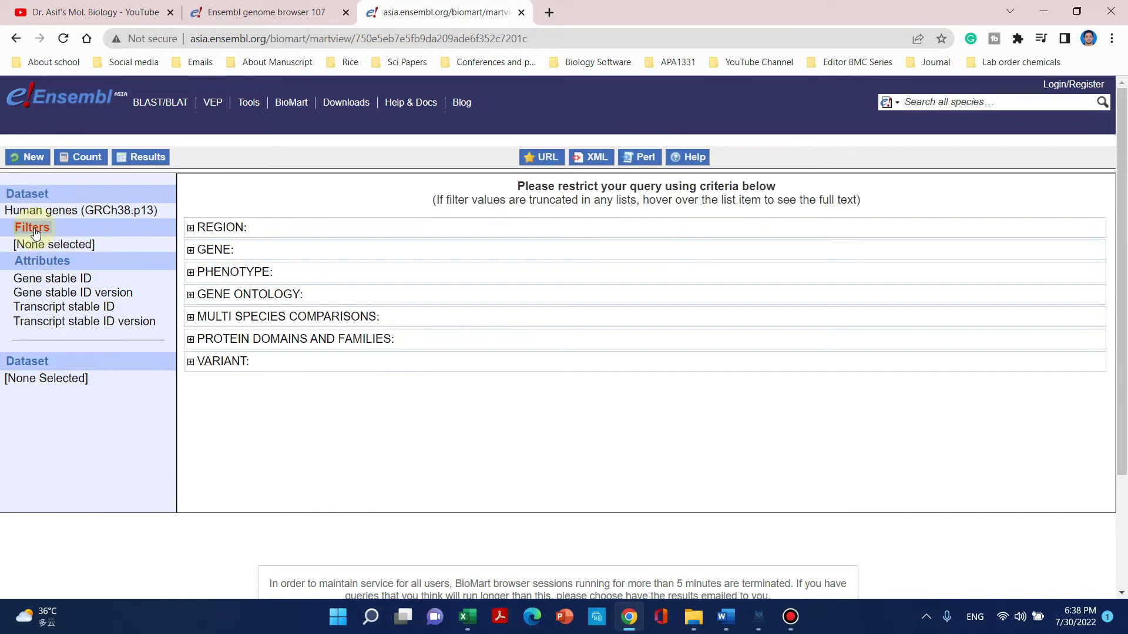
pyautogui.click(190, 252)
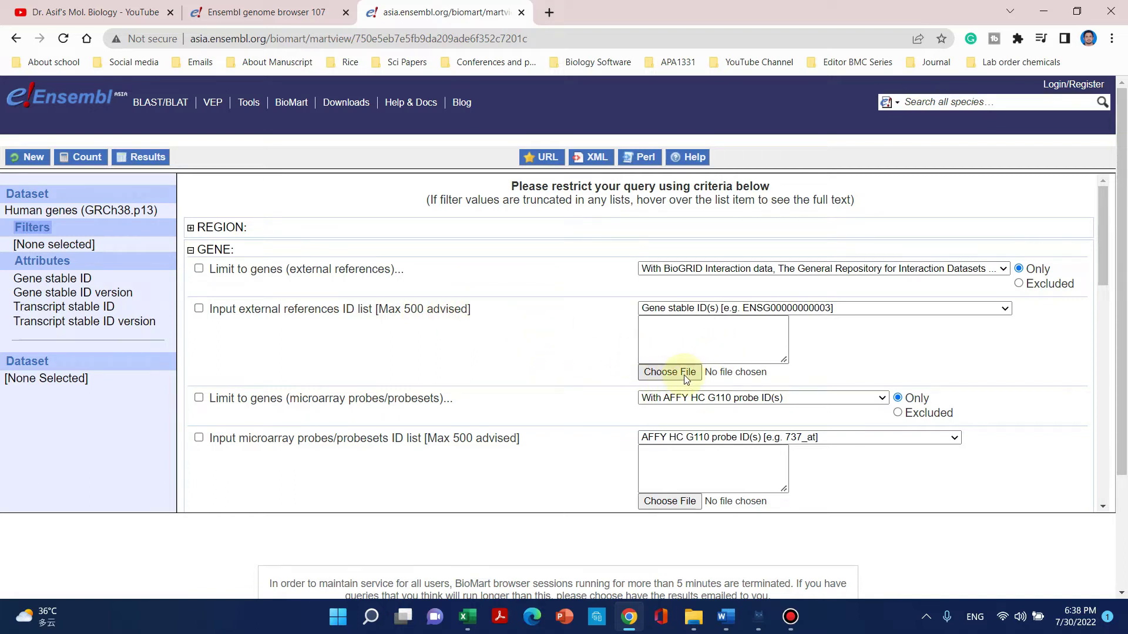
# Copy the ten gene symbols A1BG through AADAC from Word into BioMart's external references ID list.
pyautogui.click(728, 617)
pyautogui.moveTo(374, 426); pyautogui.dragTo(329, 229)
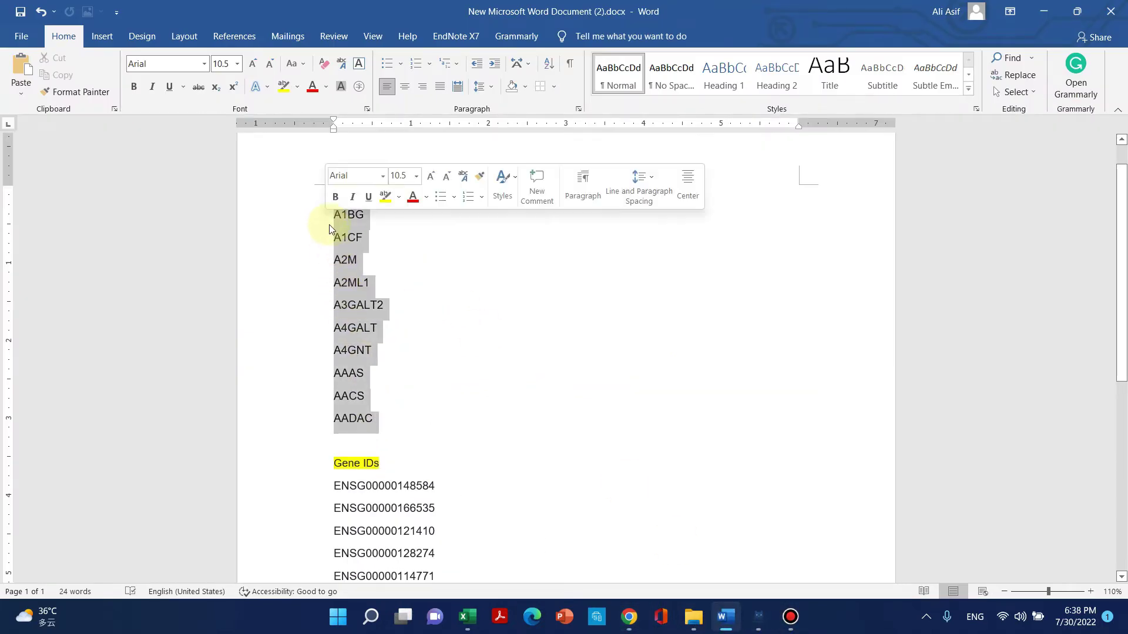
pyautogui.rightClick(354, 245)
pyautogui.click(376, 270)
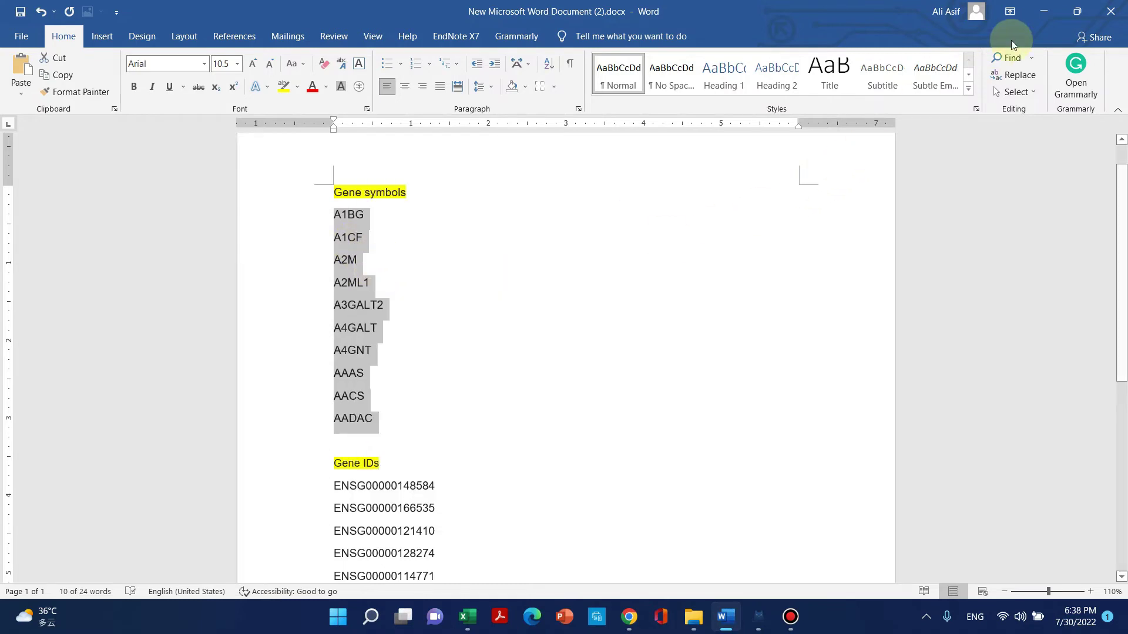
pyautogui.click(1044, 11)
pyautogui.click(720, 332)
pyautogui.hotkey('ctrl', 'v')
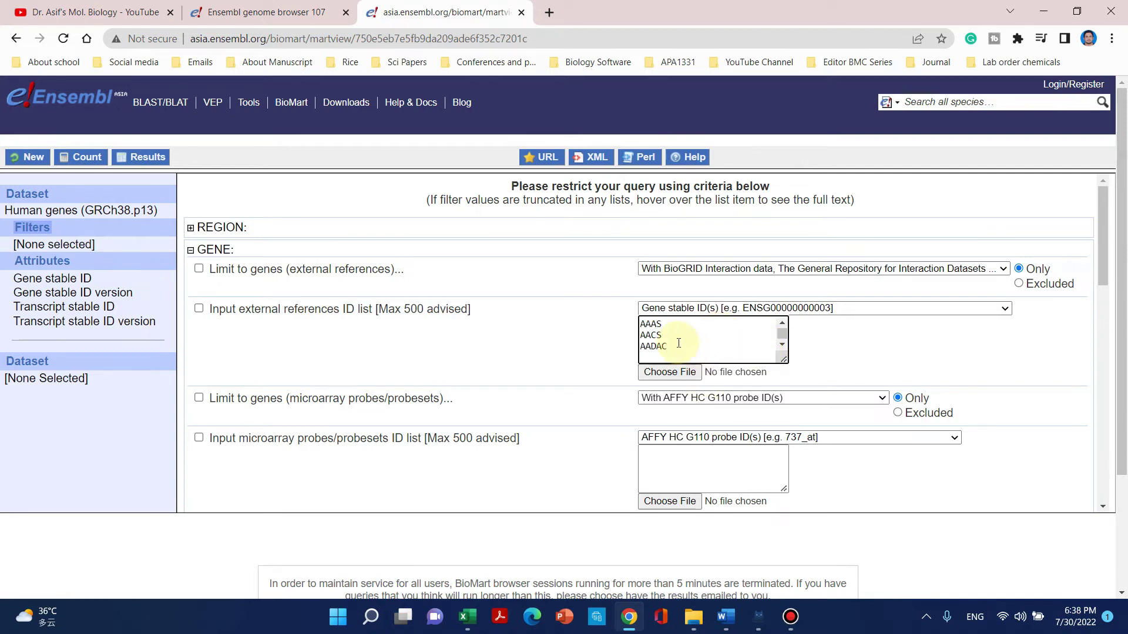
# Set the pasted ID list type to Gene Name(s) [e.g. MT-TF], then go to Attributes.
pyautogui.scroll(1, 679, 343)
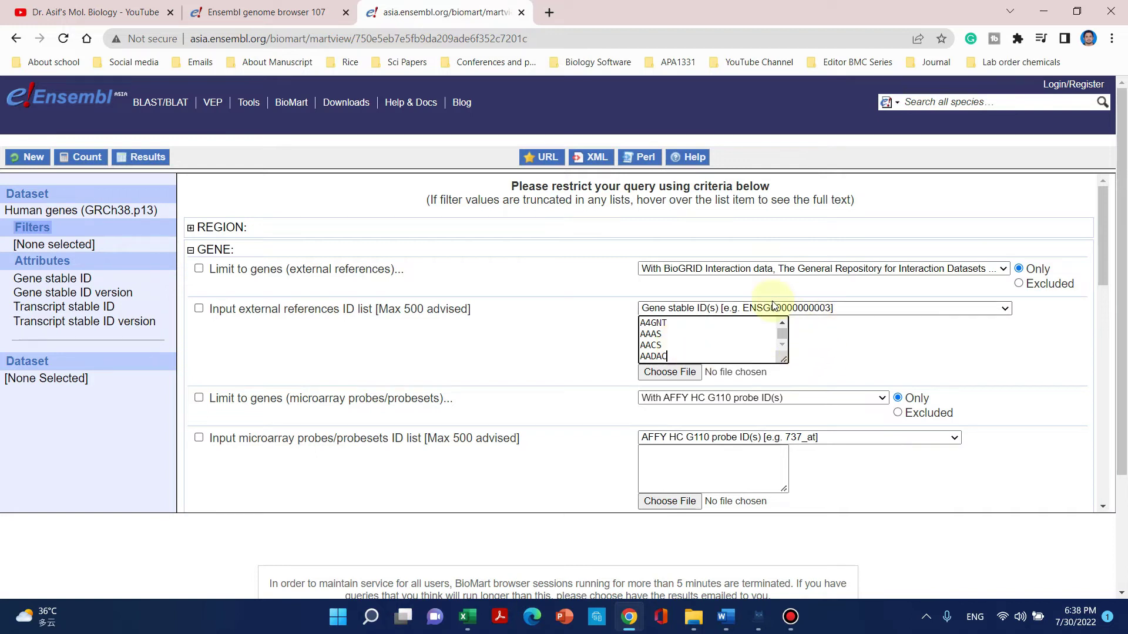
pyautogui.click(740, 308)
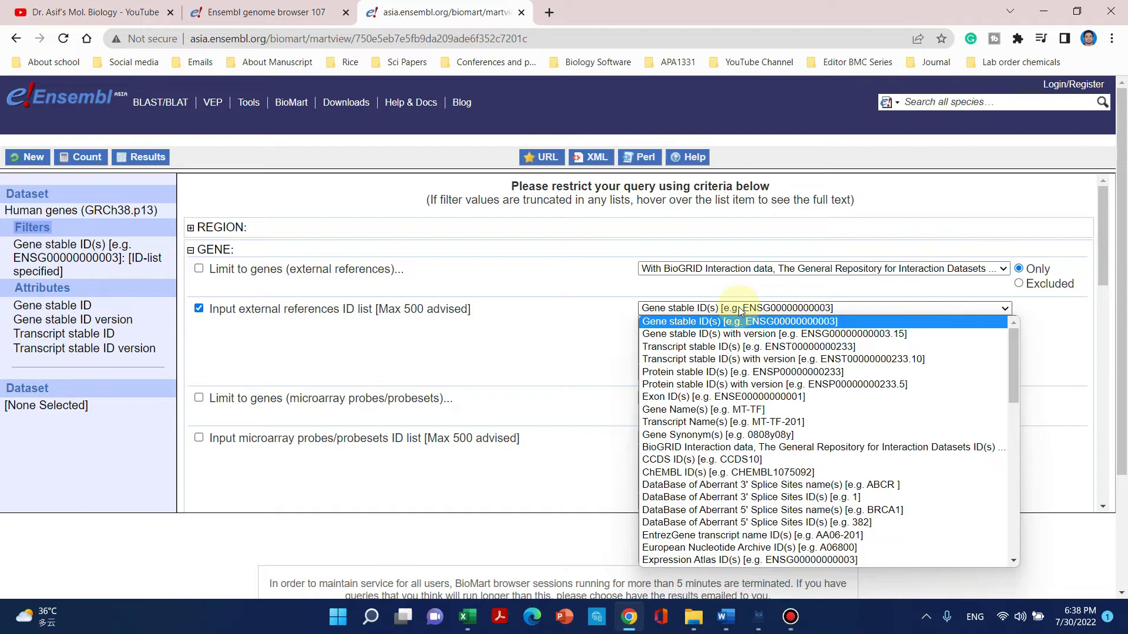
pyautogui.scroll(-5, 741, 352)
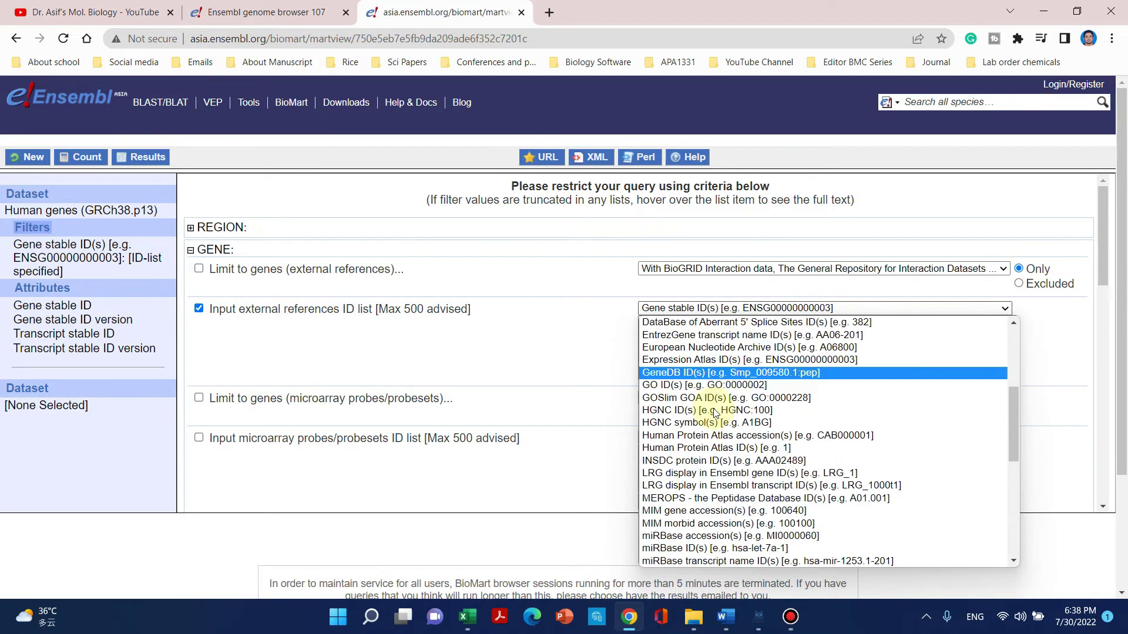
pyautogui.scroll(2, 728, 400)
pyautogui.scroll(3, 728, 400)
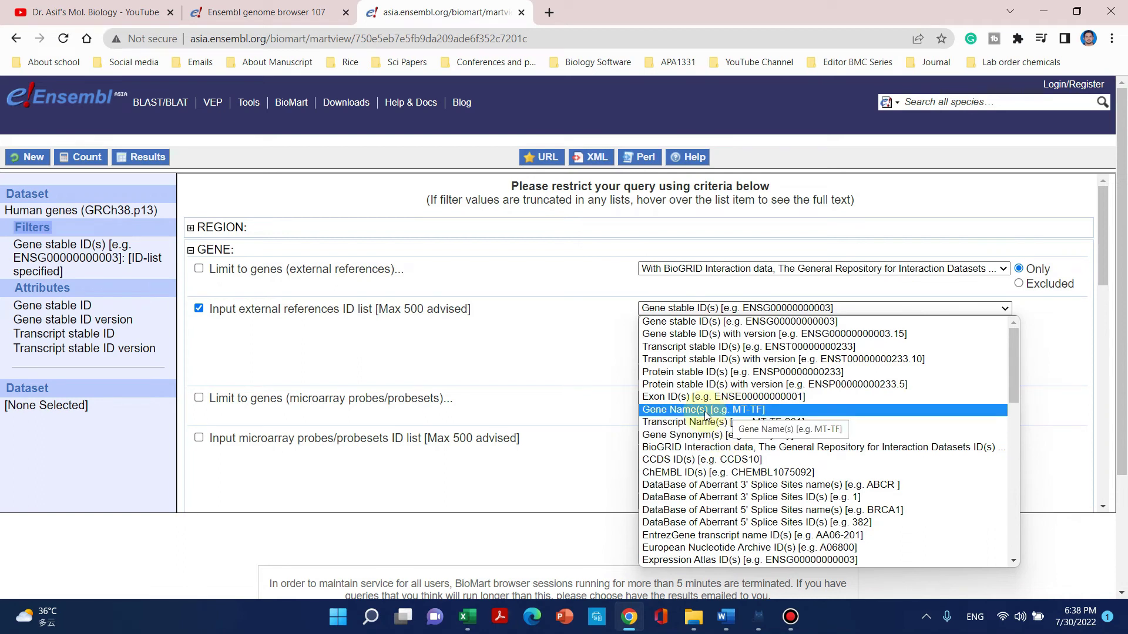
pyautogui.click(703, 411)
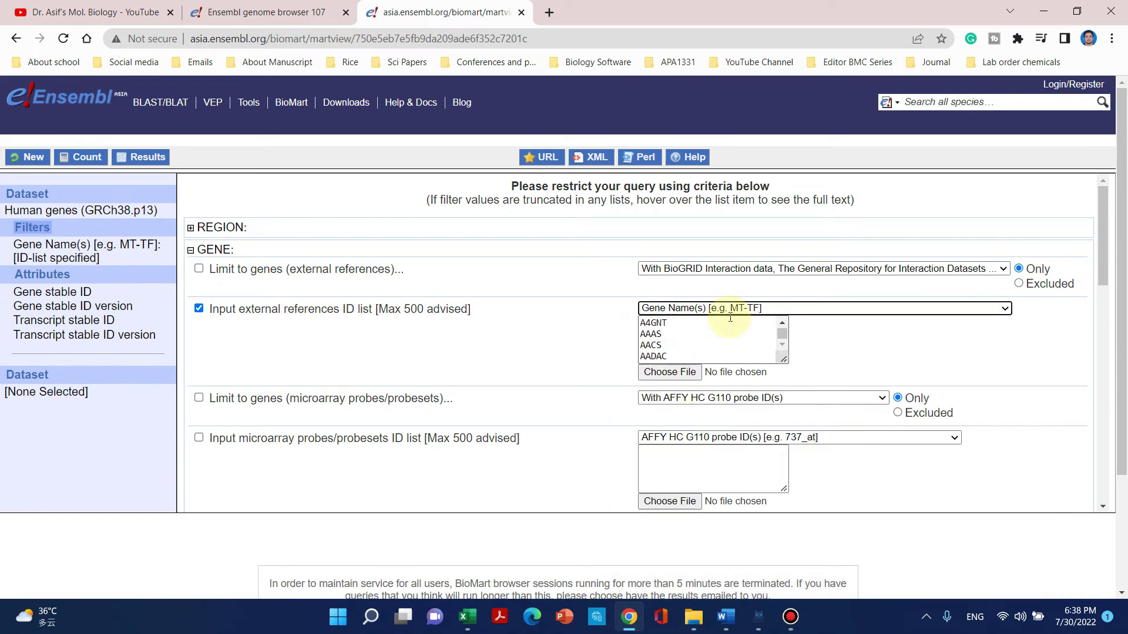
pyautogui.click(42, 282)
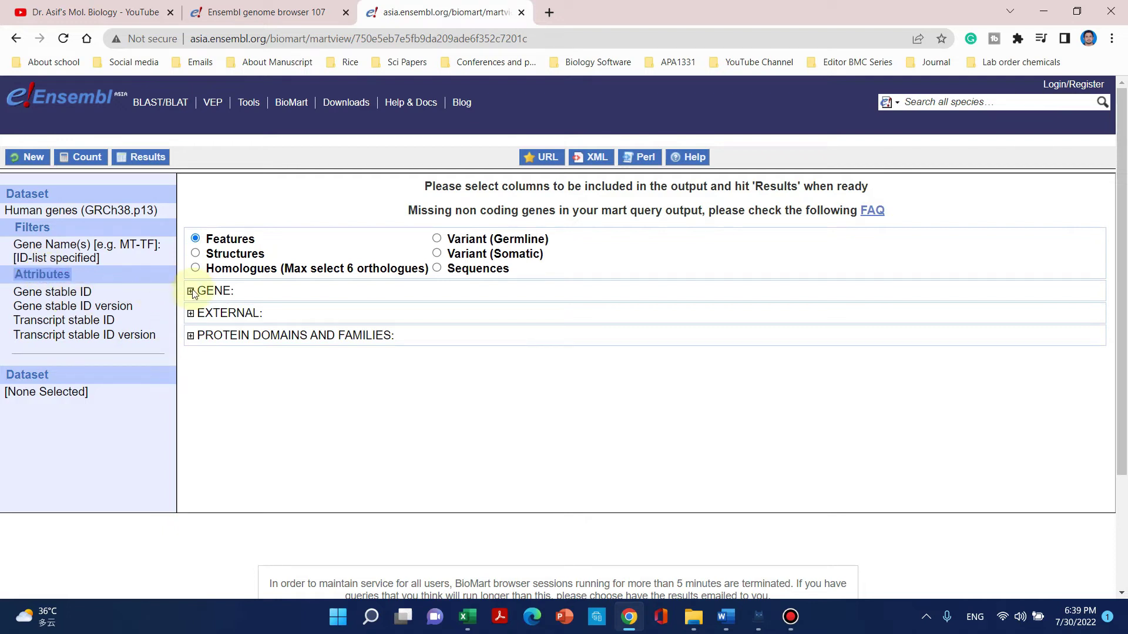
# Under GENE attributes, uncheck the transcript ID and version boxes, keeping only Gene stable ID.
pyautogui.click(191, 292)
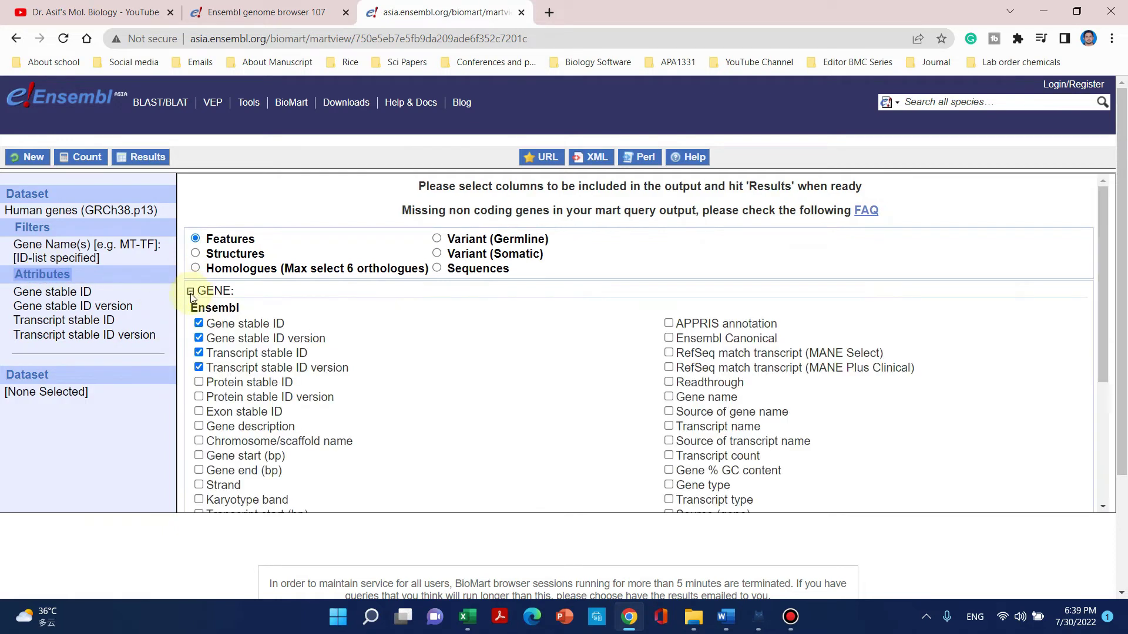
pyautogui.click(199, 339)
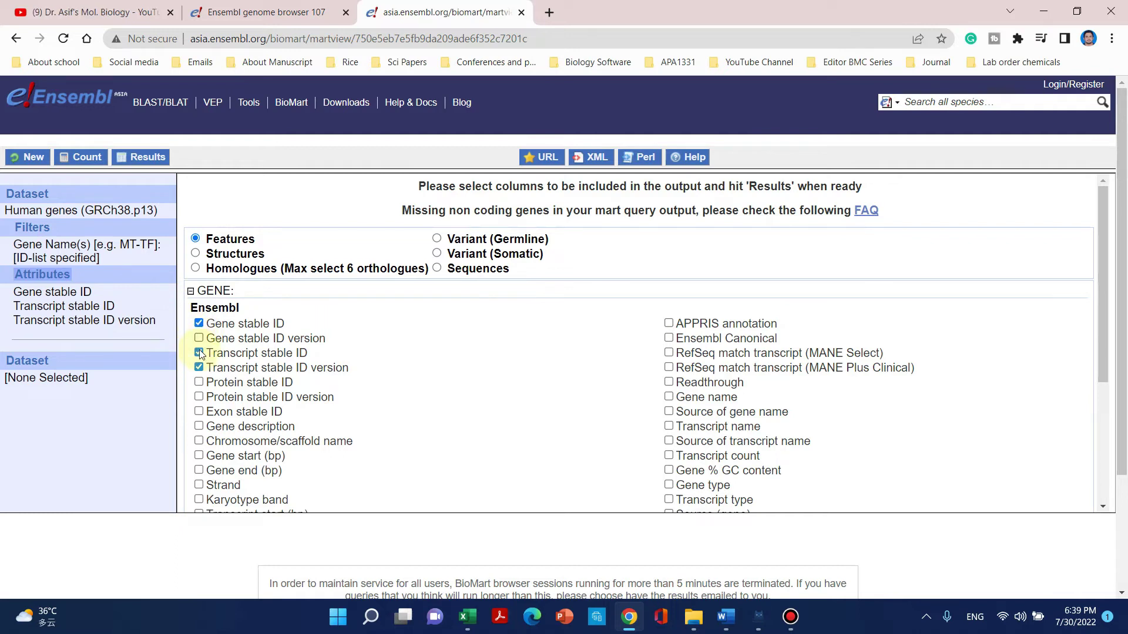
pyautogui.click(198, 353)
pyautogui.click(198, 368)
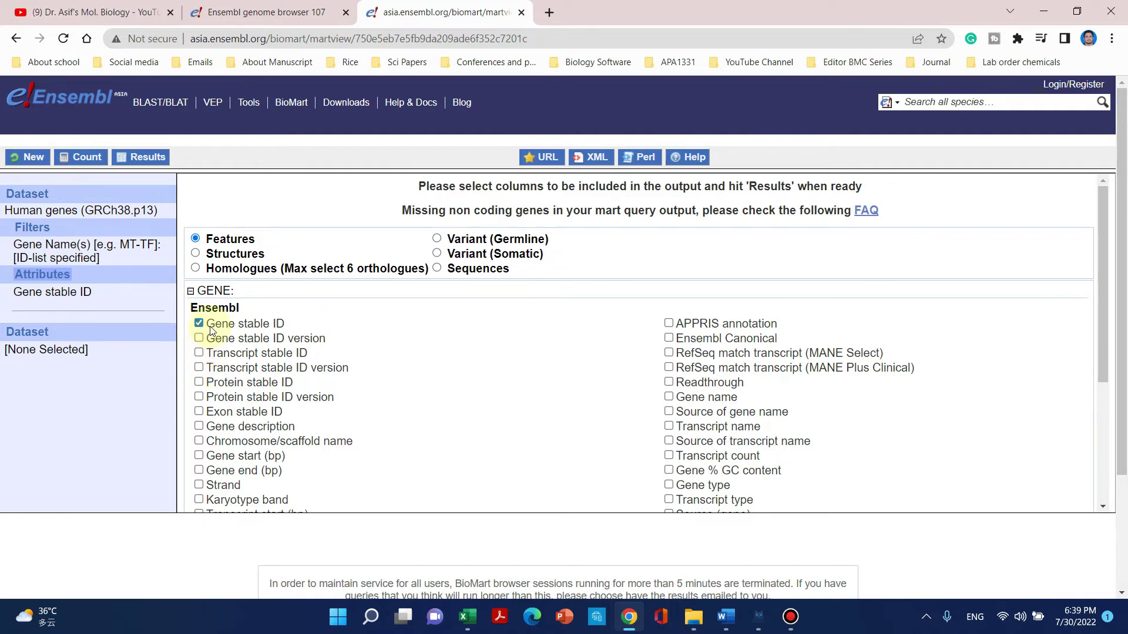
pyautogui.scroll(-1, 805, 335)
# Add Gene name and Phenotype description as output columns.
pyautogui.click(669, 324)
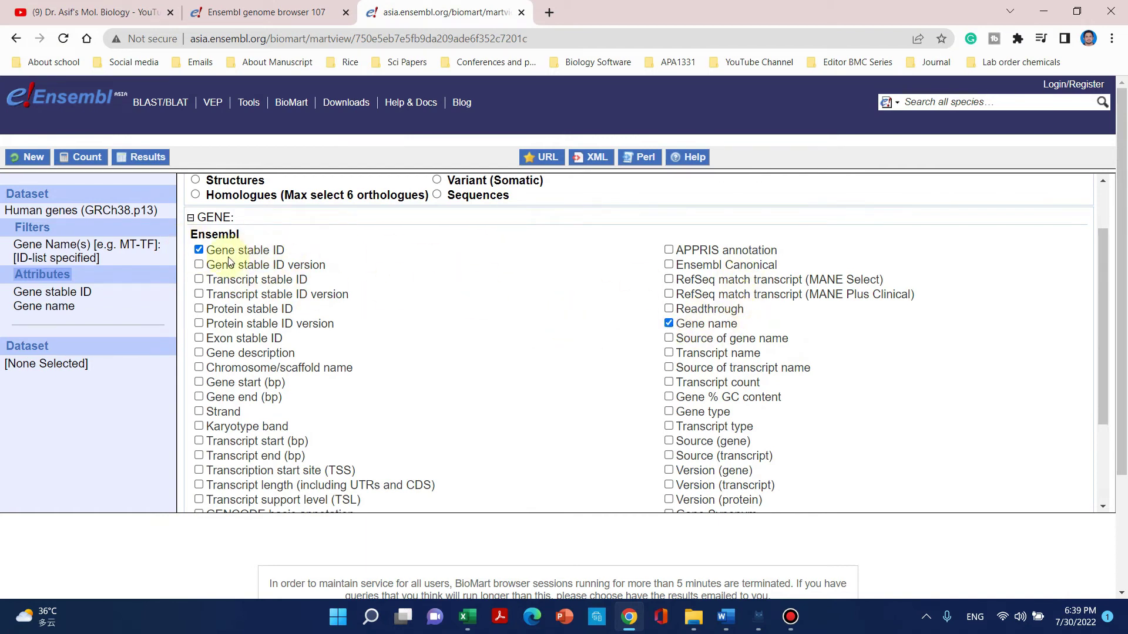
pyautogui.scroll(-2, 264, 260)
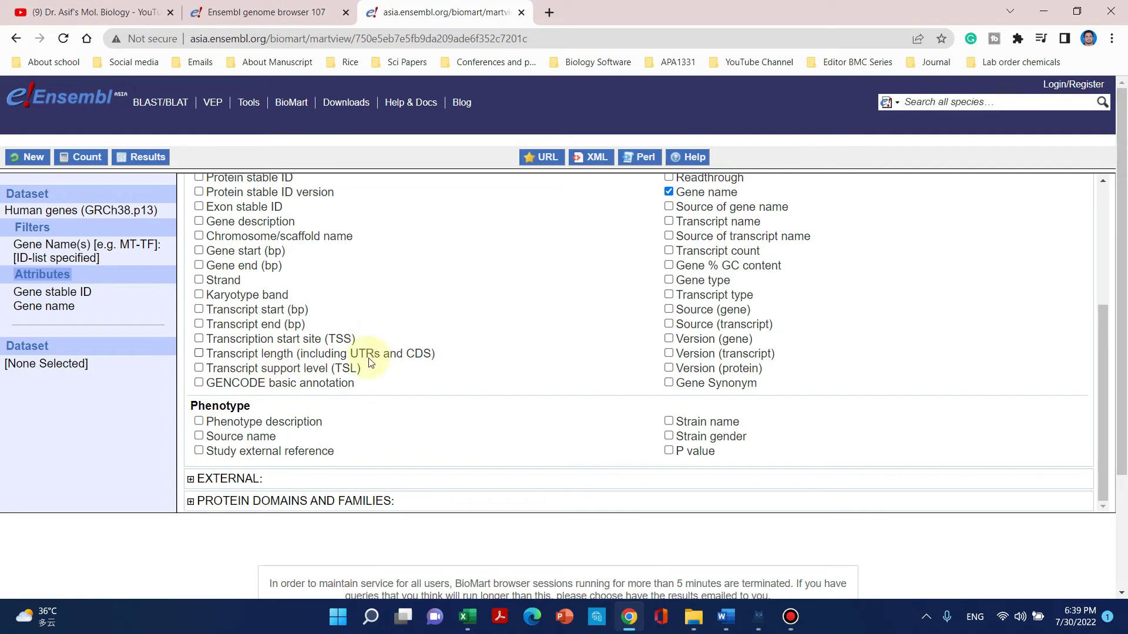
pyautogui.click(199, 421)
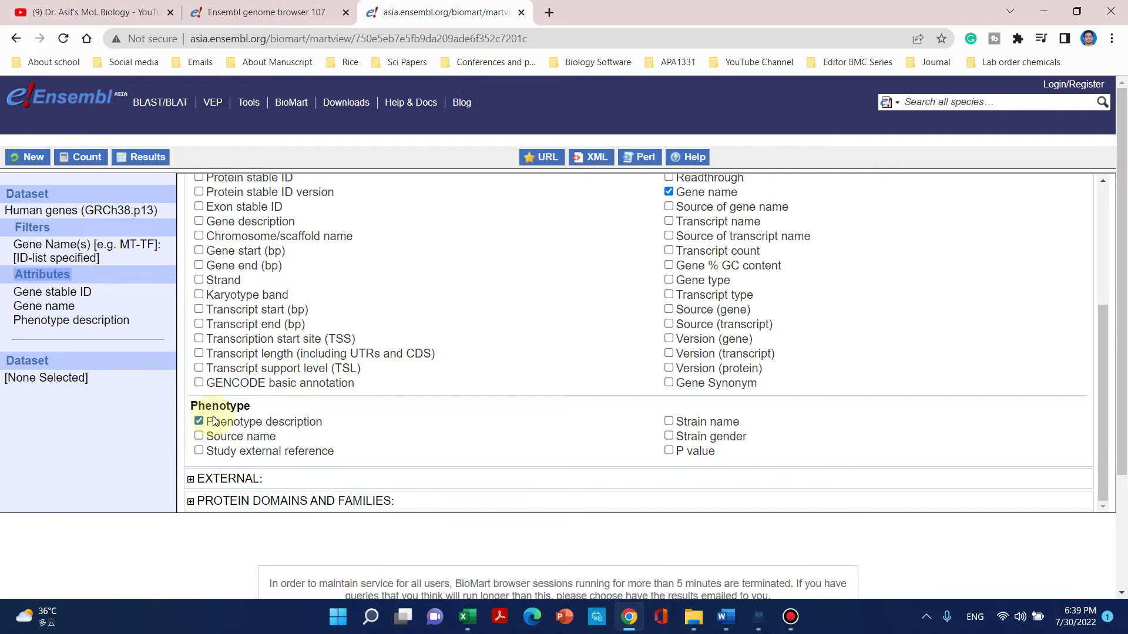
pyautogui.scroll(1, 453, 340)
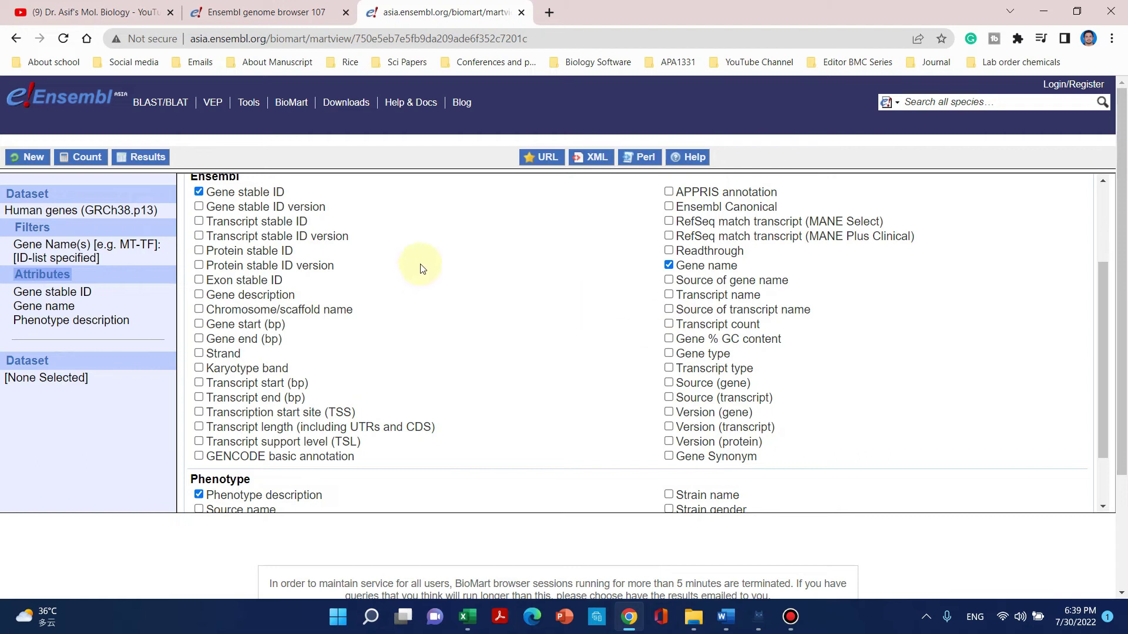
pyautogui.scroll(1, 277, 272)
pyautogui.scroll(-1, 247, 315)
pyautogui.scroll(-2, 302, 376)
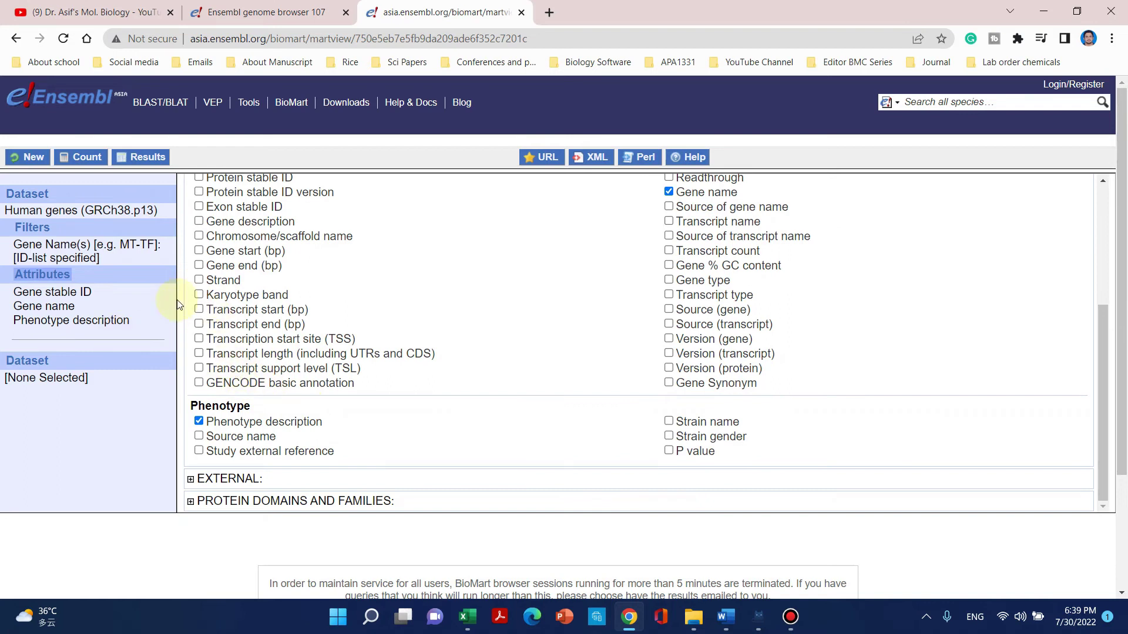
pyautogui.click(149, 165)
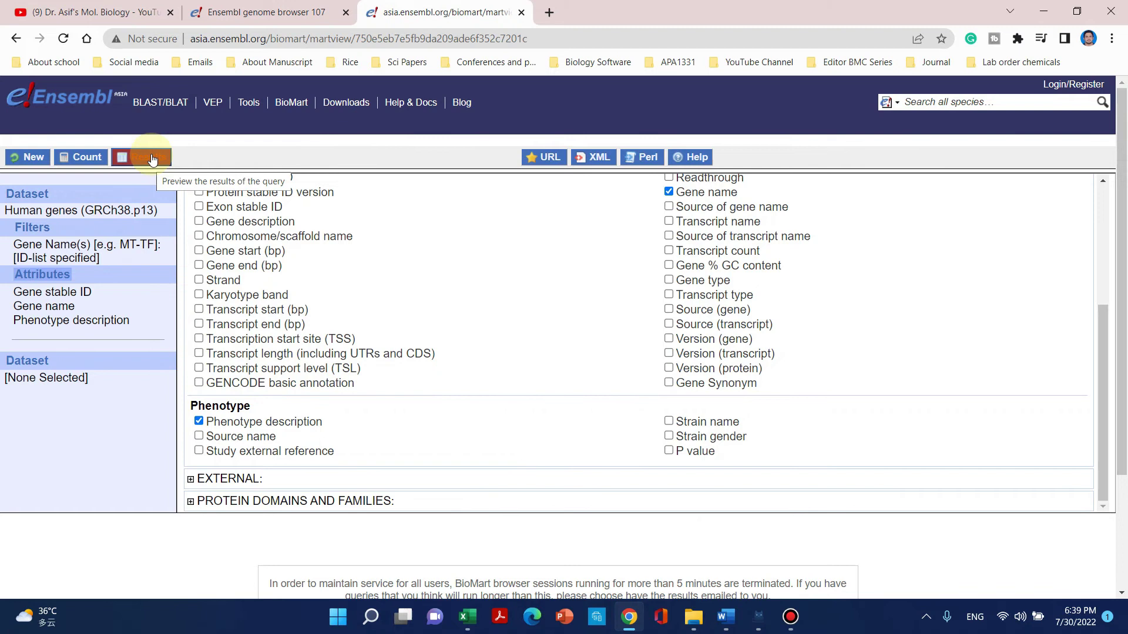
# Preview the results and export all of them in XLS format.
pyautogui.click(151, 160)
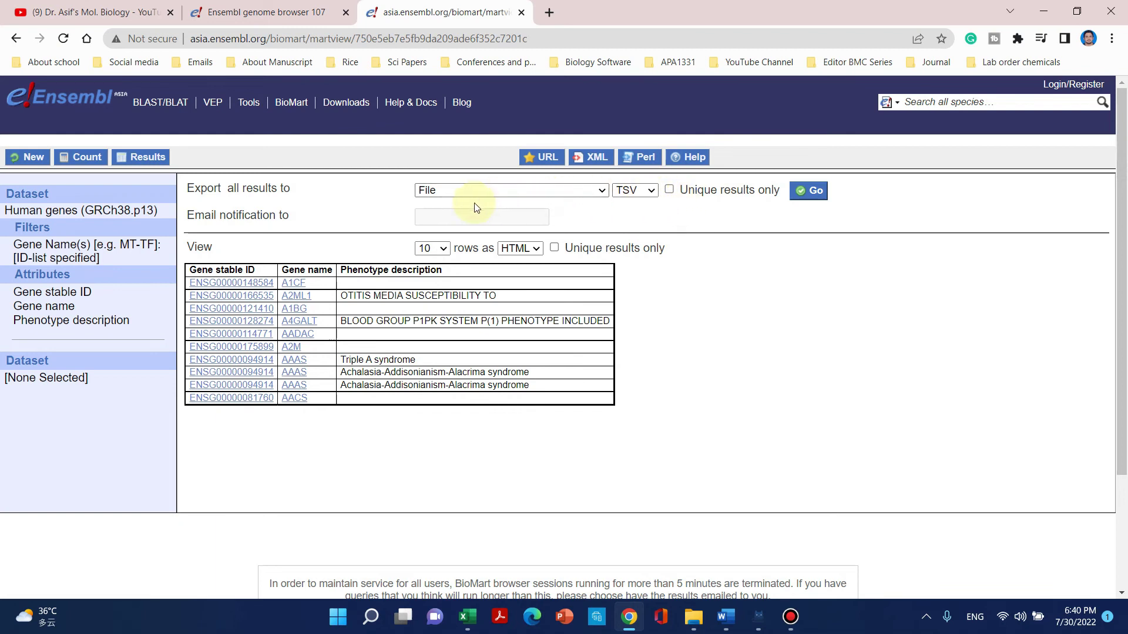
pyautogui.click(652, 192)
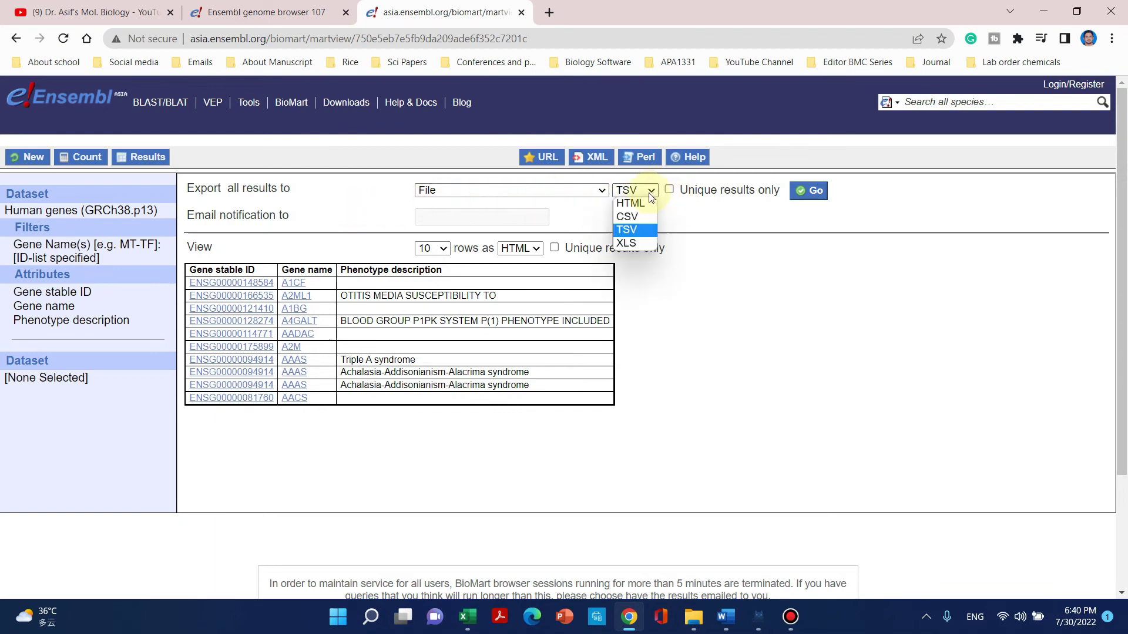
pyautogui.click(627, 245)
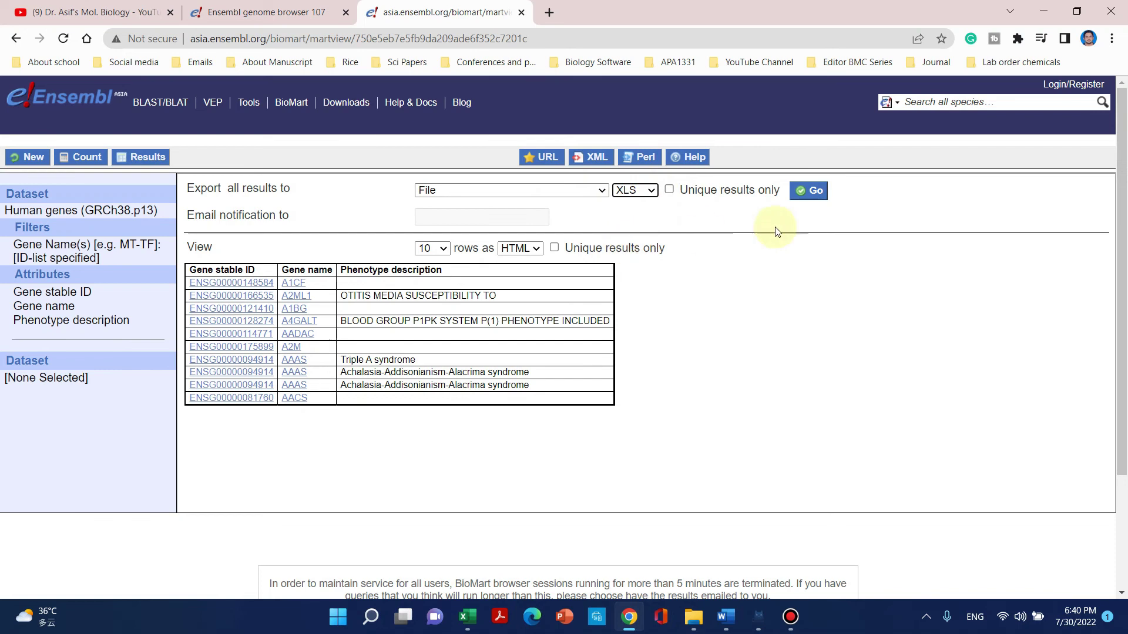
pyautogui.click(809, 192)
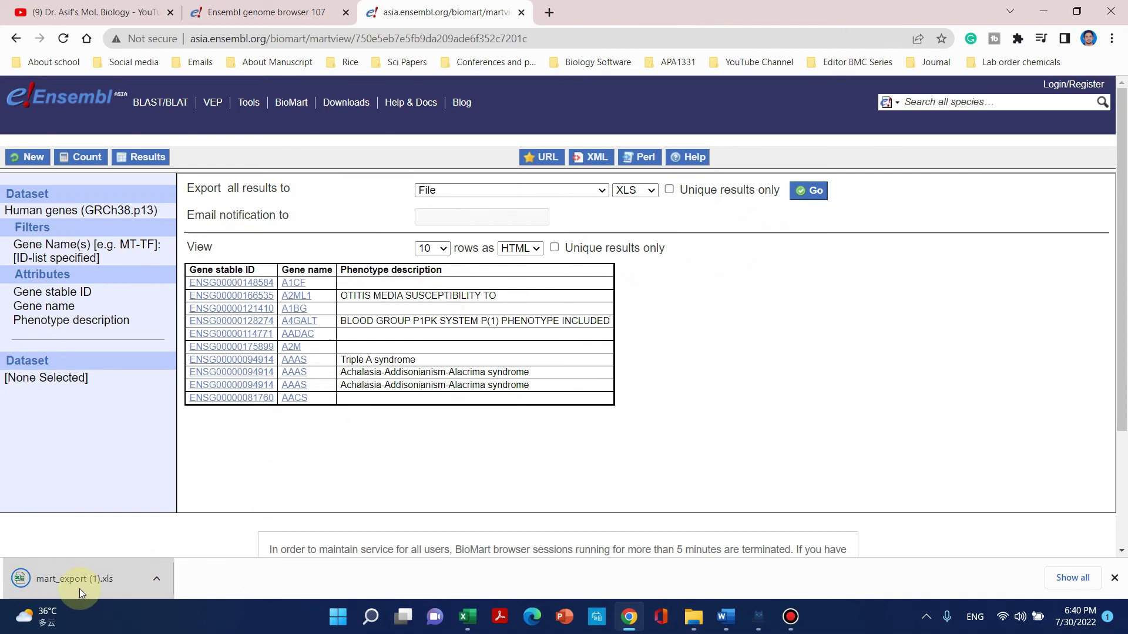
# Open mart_export (1).xls in Excel, check the A1CF and A4GALT entries, then return to BioMart.
pyautogui.click(80, 587)
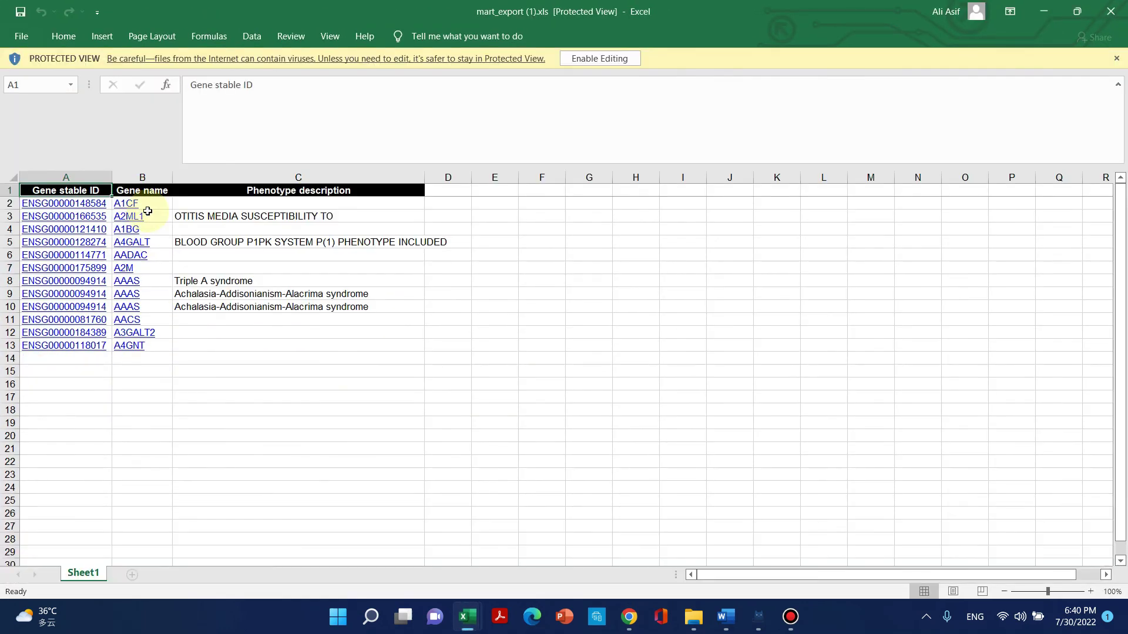
pyautogui.click(149, 203)
pyautogui.click(130, 242)
pyautogui.click(676, 213)
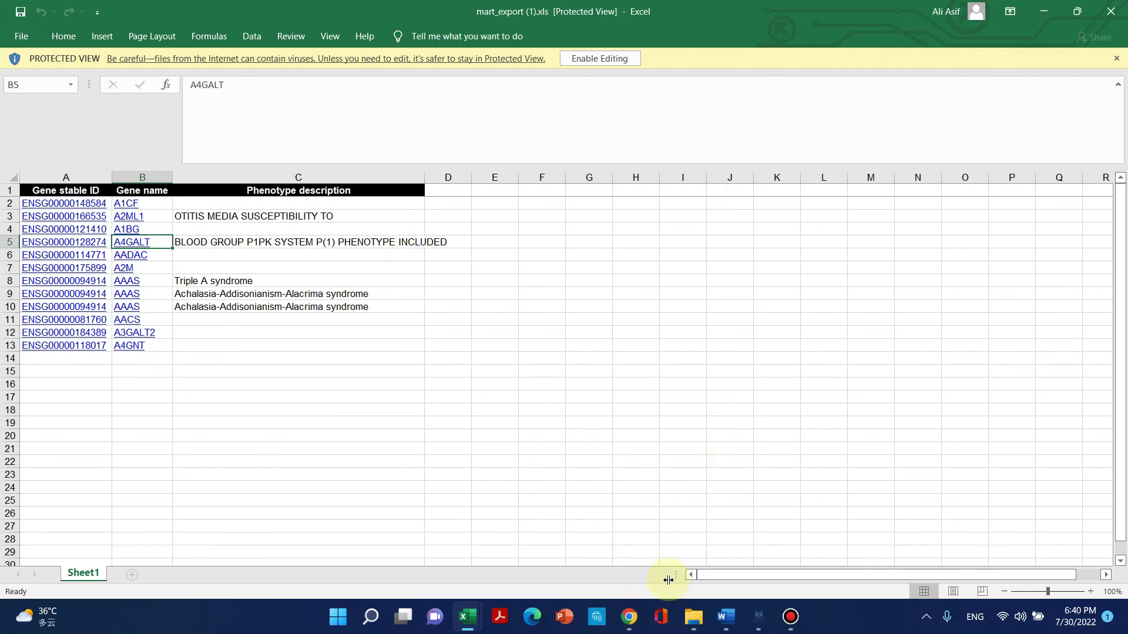
pyautogui.click(630, 617)
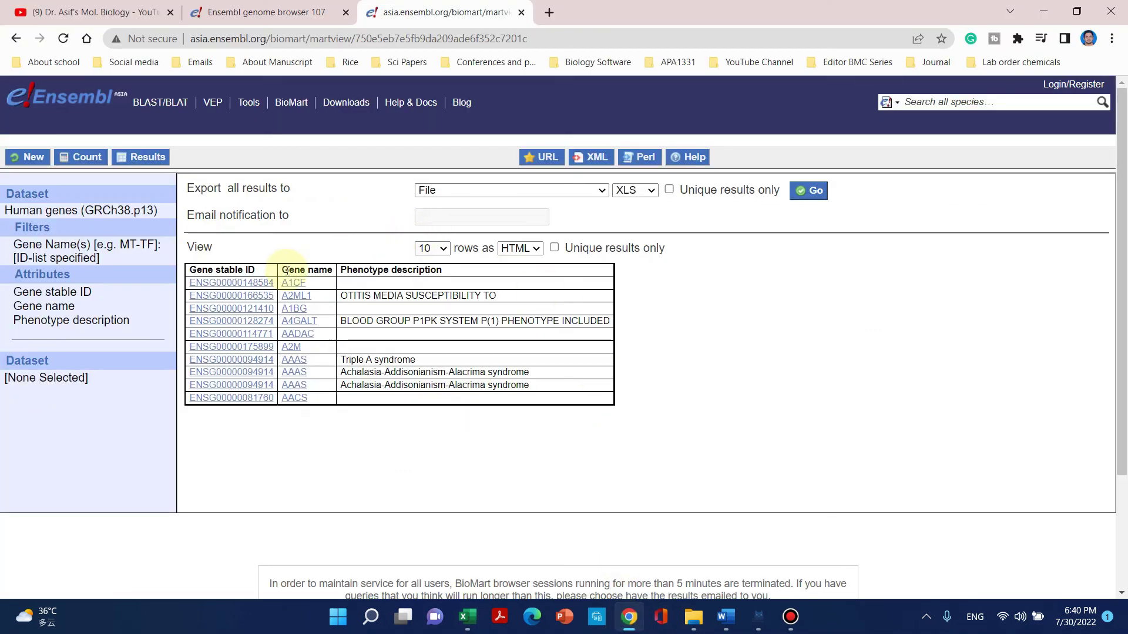